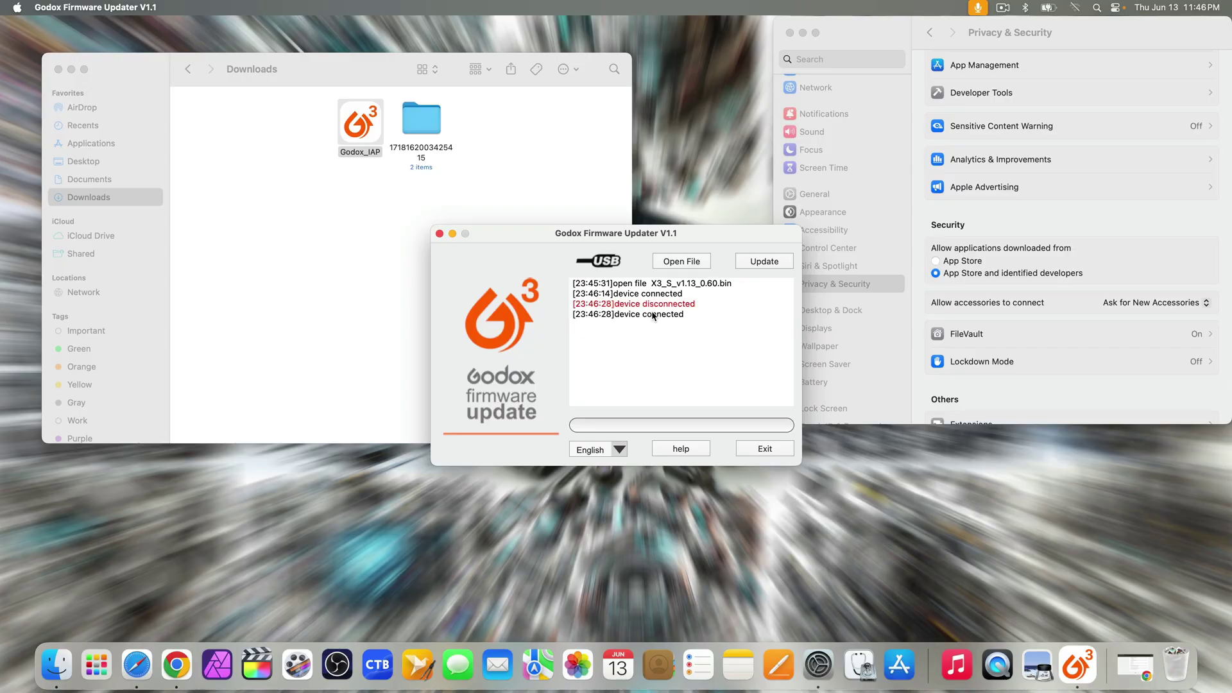
Try to update the connected device with the loaded X3_S_v1.13_0.60.bin firmware.
click(755, 264)
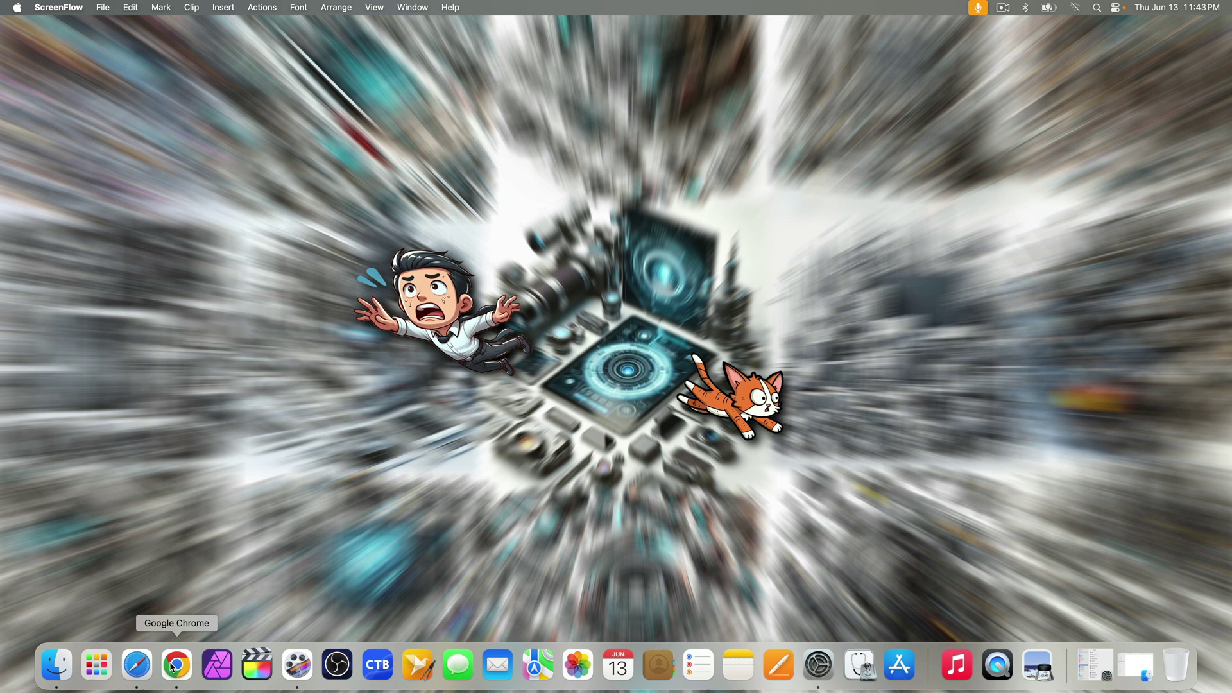
Switch to Google Chrome, go to godox.com and open the Firmware Launcher Installer page in the support section.
click(178, 668)
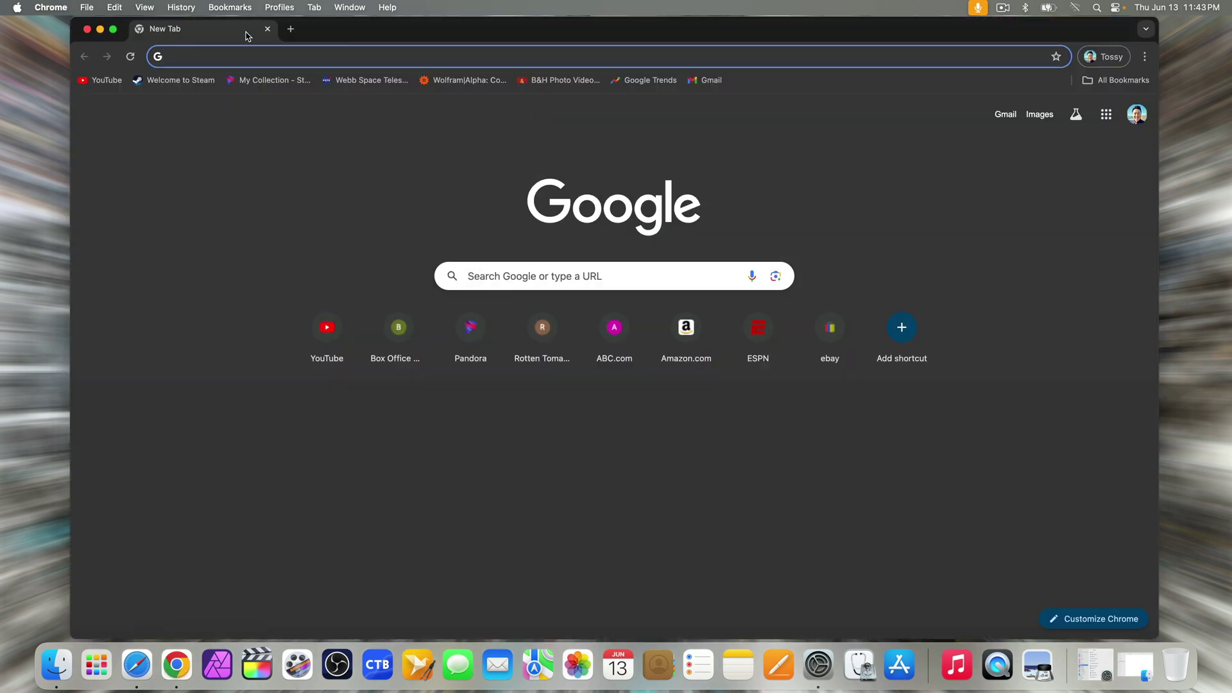
text(godox.com)
key(Return)
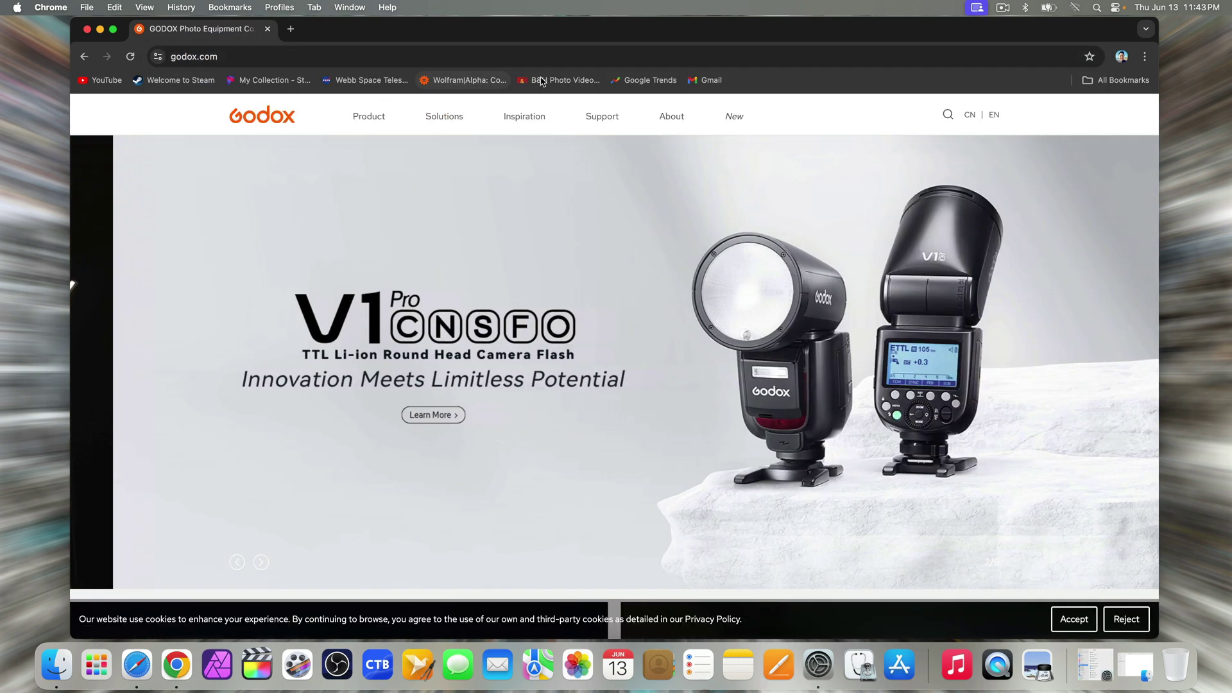
mouse_move(604, 121)
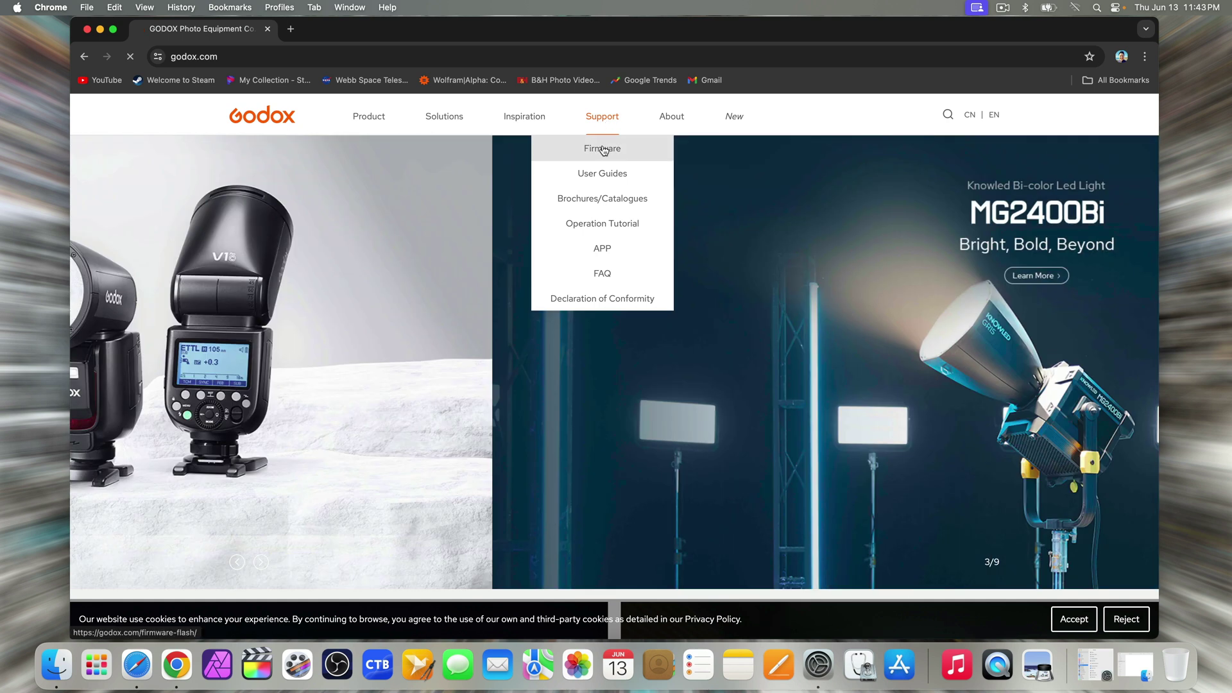
click(603, 150)
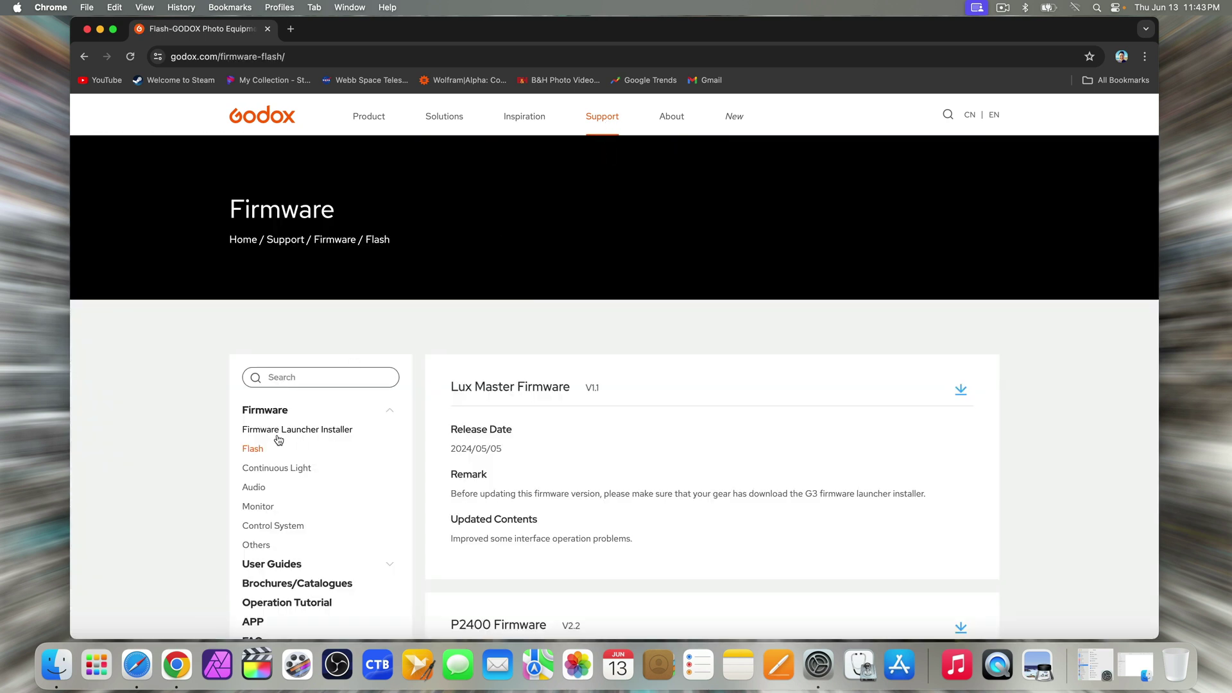
click(301, 434)
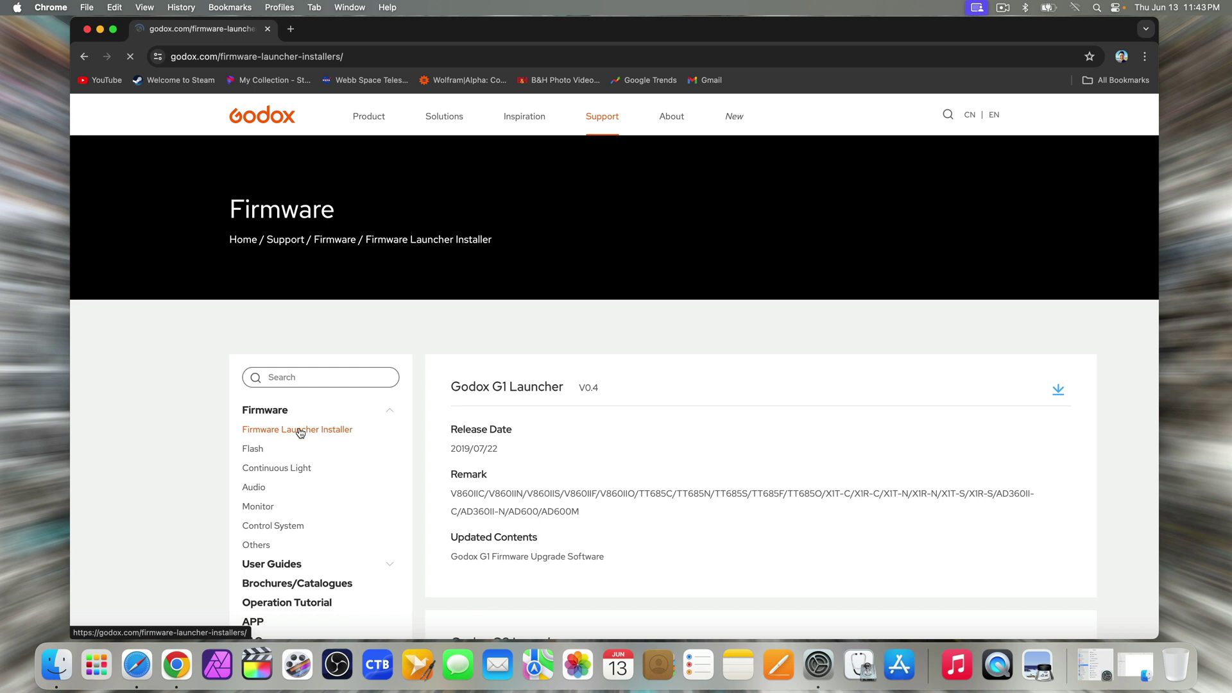
Download the macOS version of Godox G3 Launcher V1.1.
scroll(429, 442, down, 15)
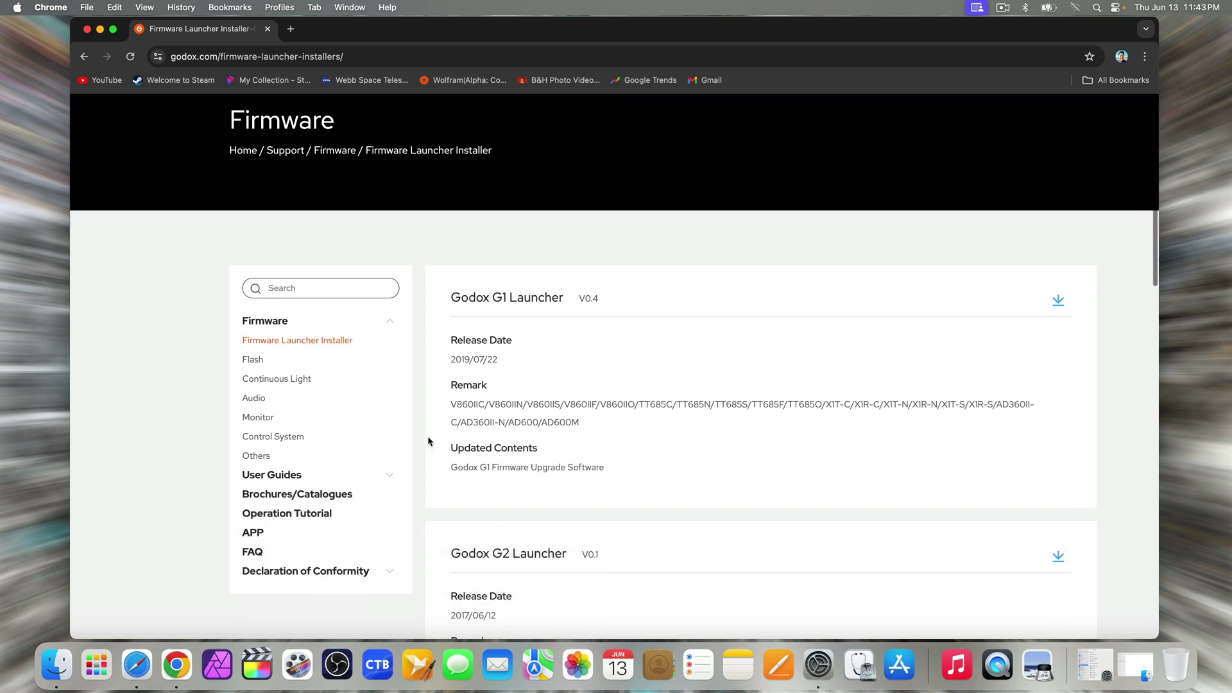
scroll(428, 441, down, 3)
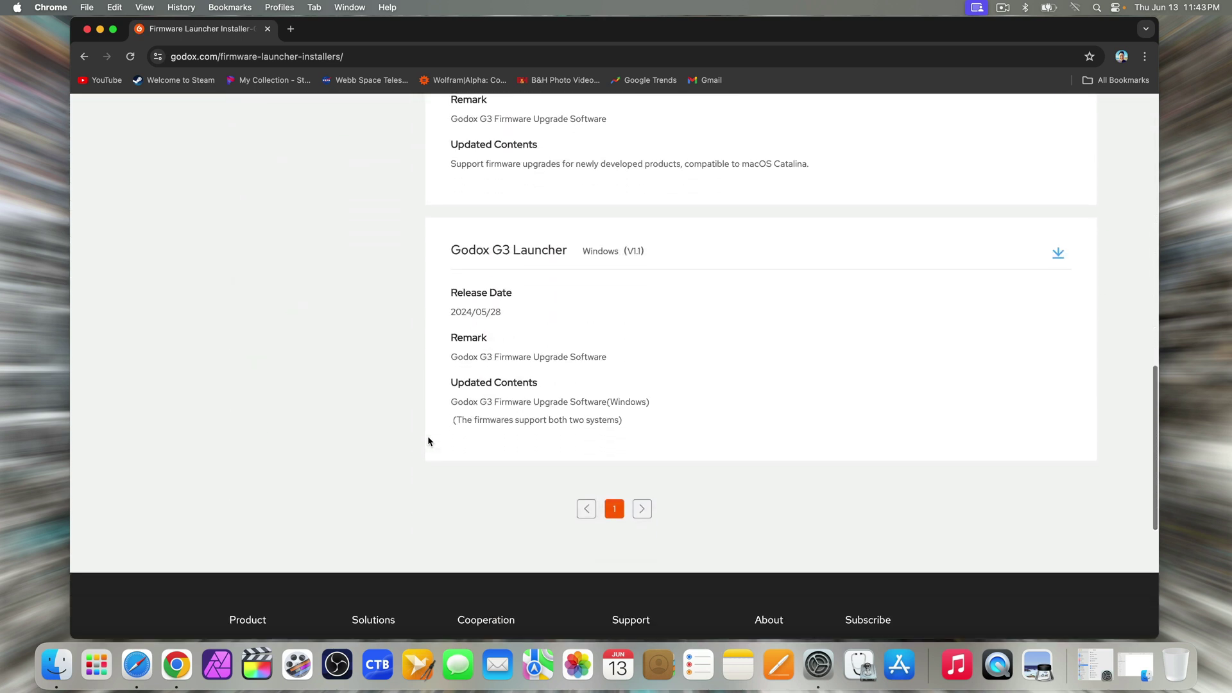
scroll(428, 440, up, 3)
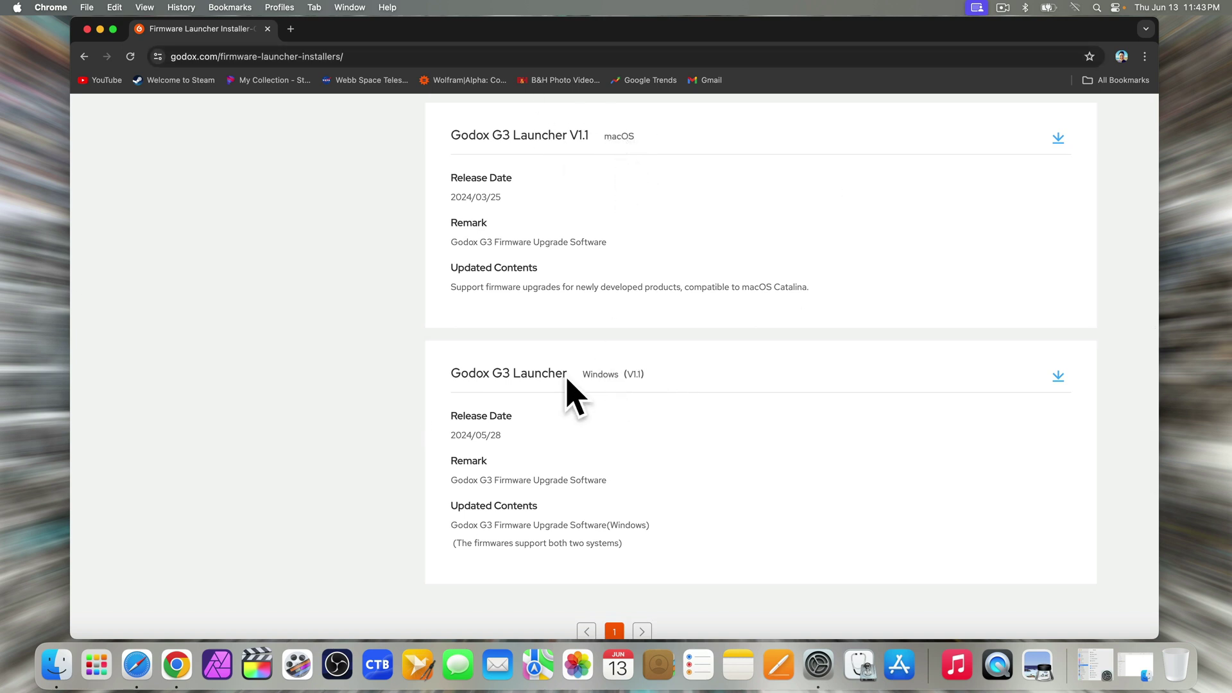
click(1058, 139)
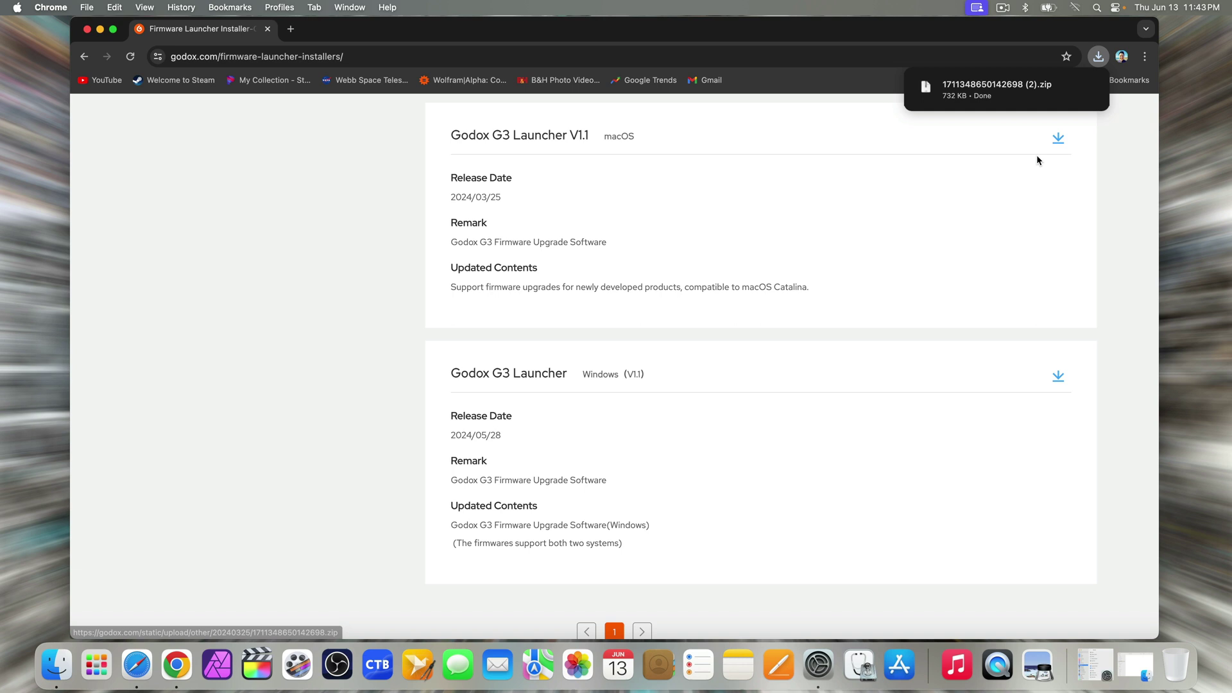
Switch to the Downloads folder in Finder and extract the downloaded launcher archive 1711348650142698.zip.
click(99, 29)
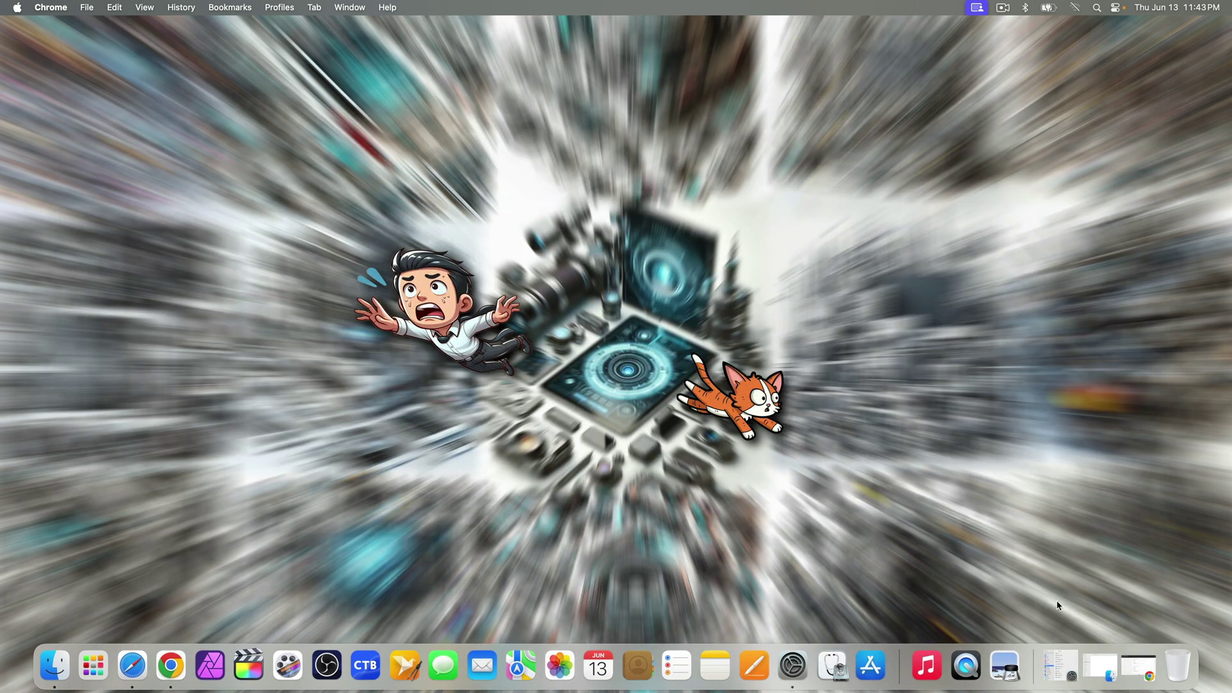
click(1101, 668)
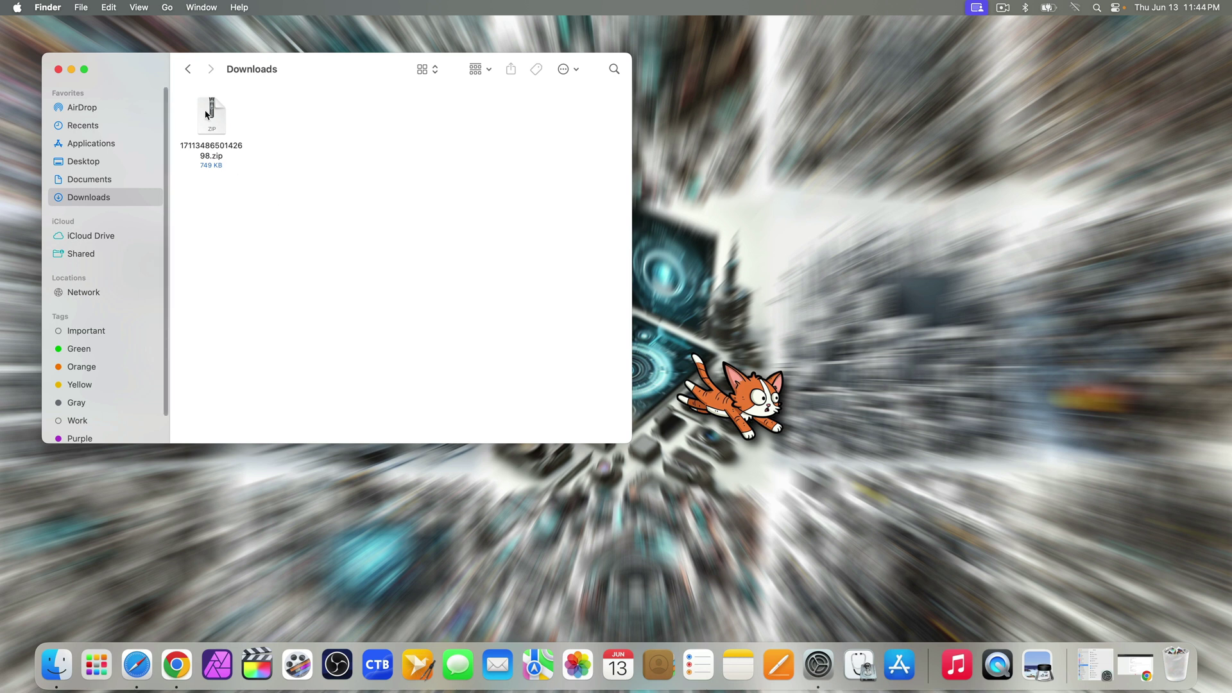
double_click(213, 120)
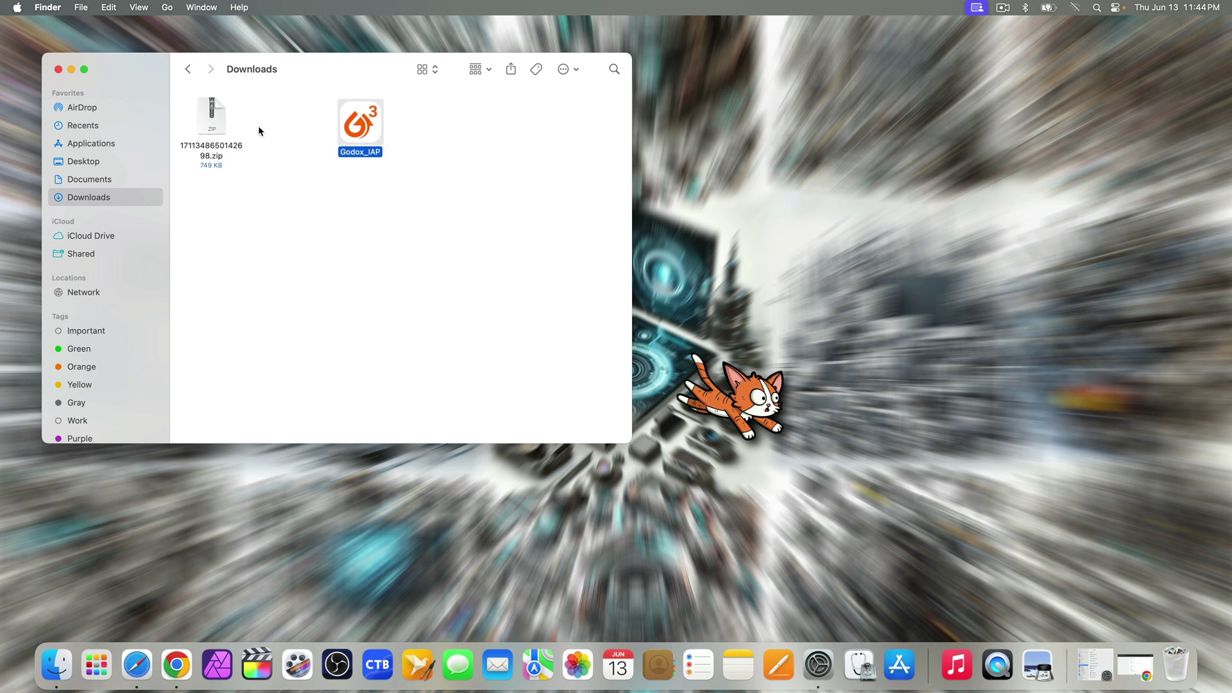
Return to the Godox page in Chrome and search the support section for "x3".
click(1135, 668)
scroll(569, 504, up, 15)
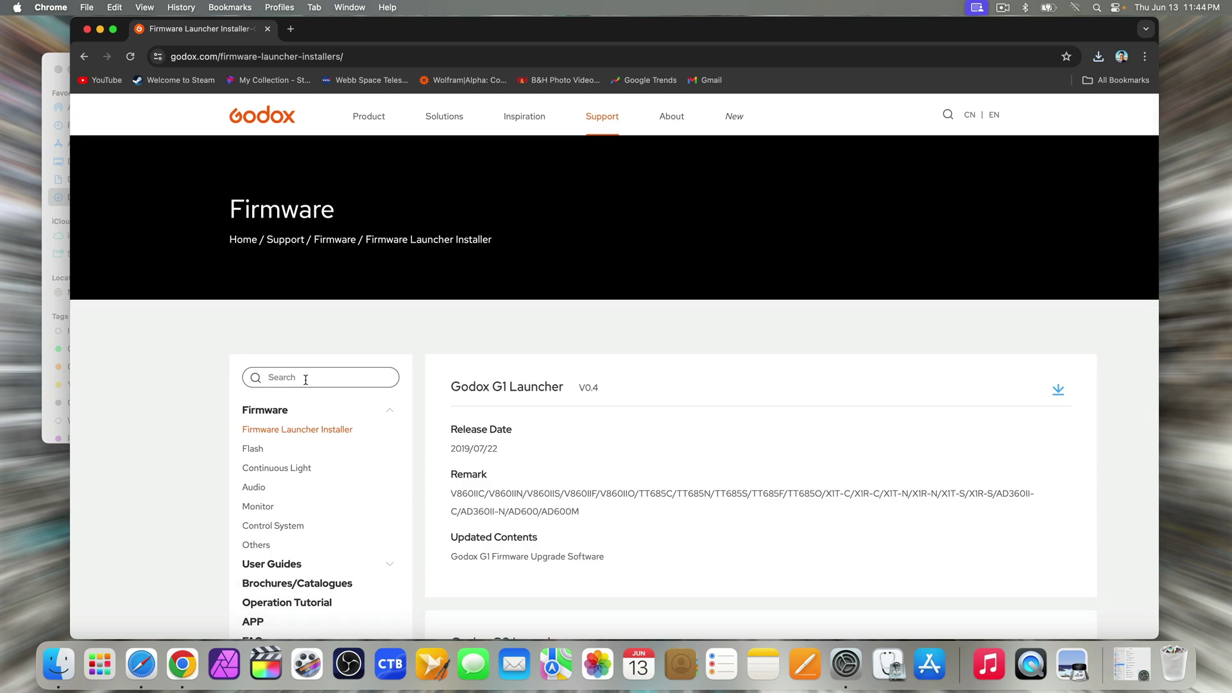
click(306, 379)
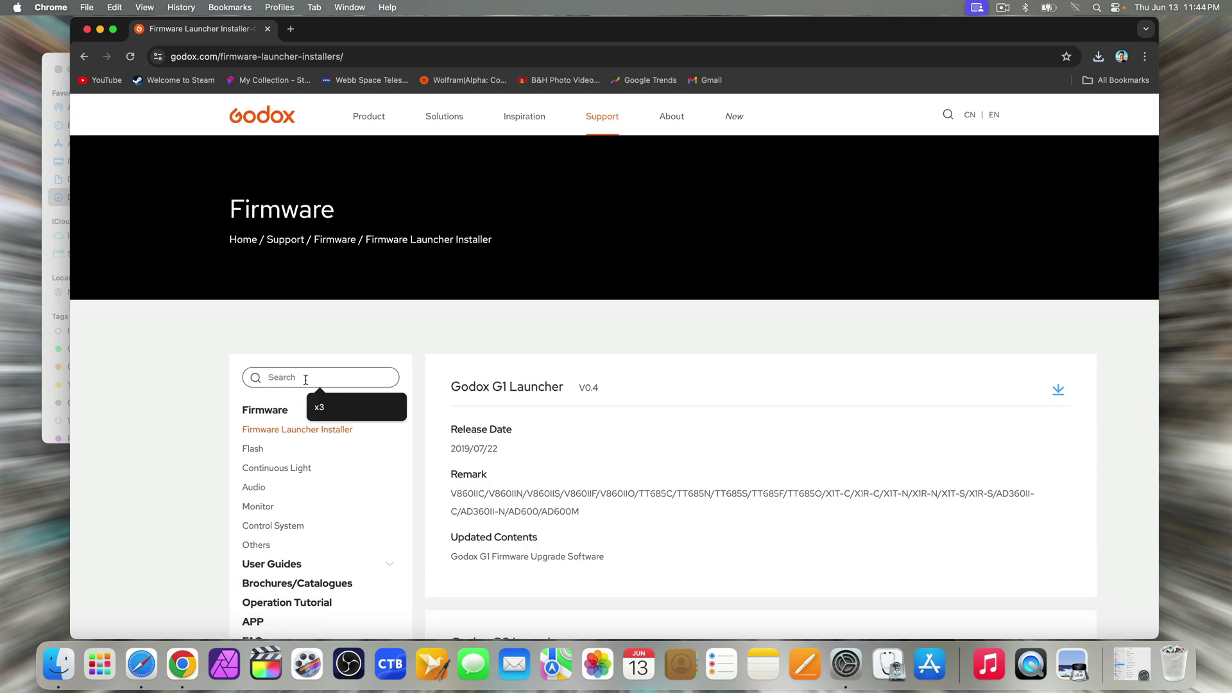
text(x3)
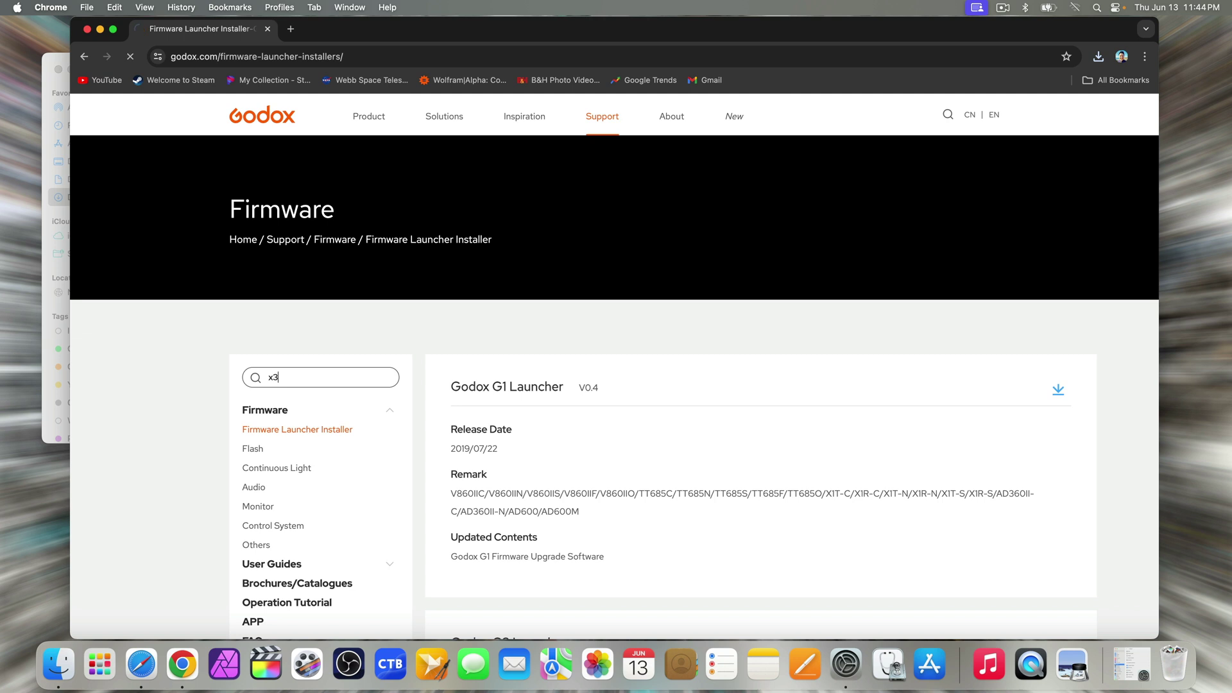
Download the X3-S Firmware from the search results.
scroll(443, 399, down, 10)
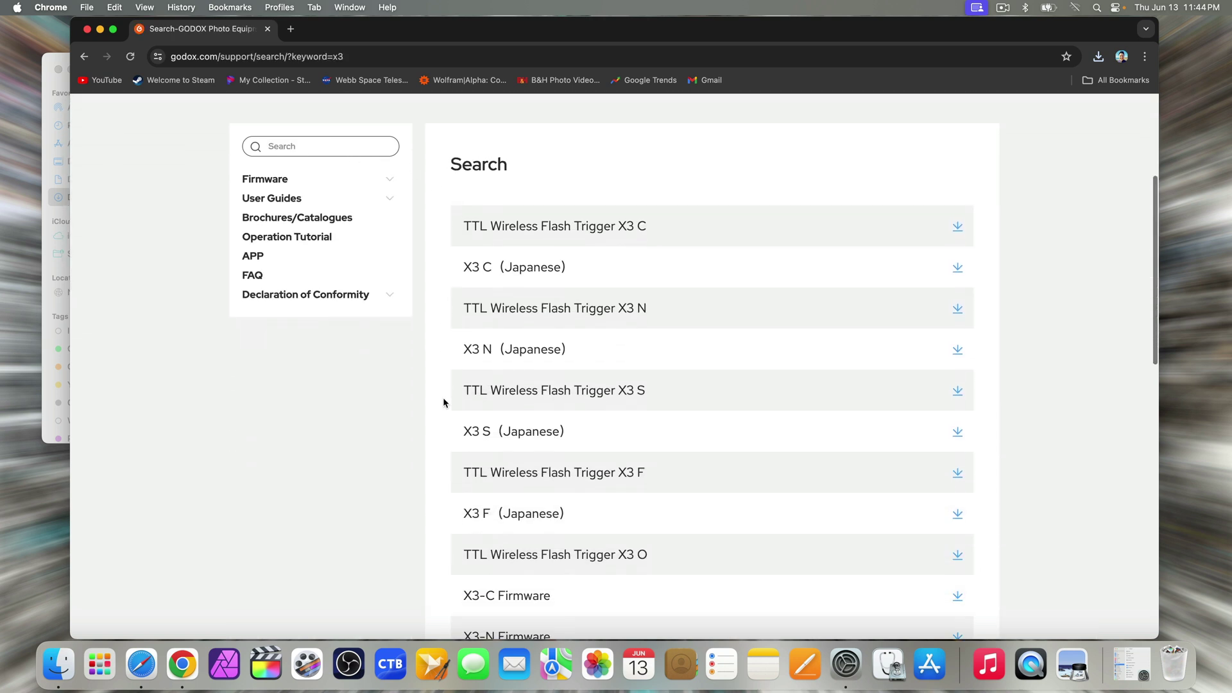
scroll(442, 403, up, 2)
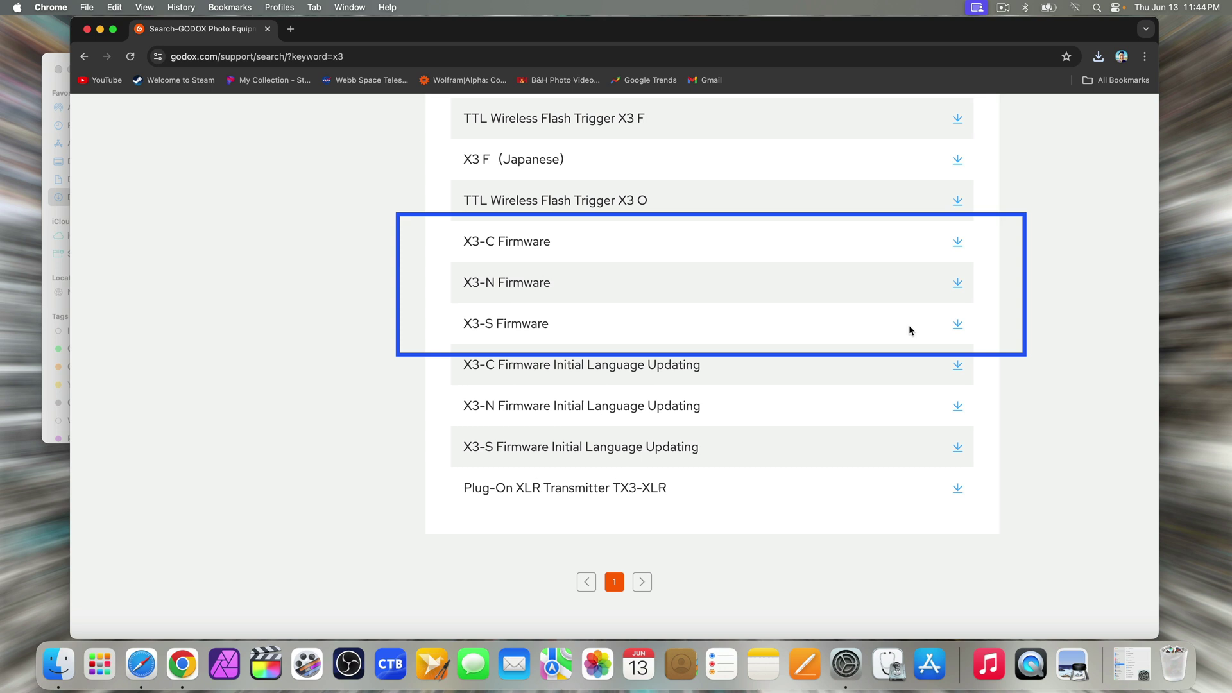
click(960, 333)
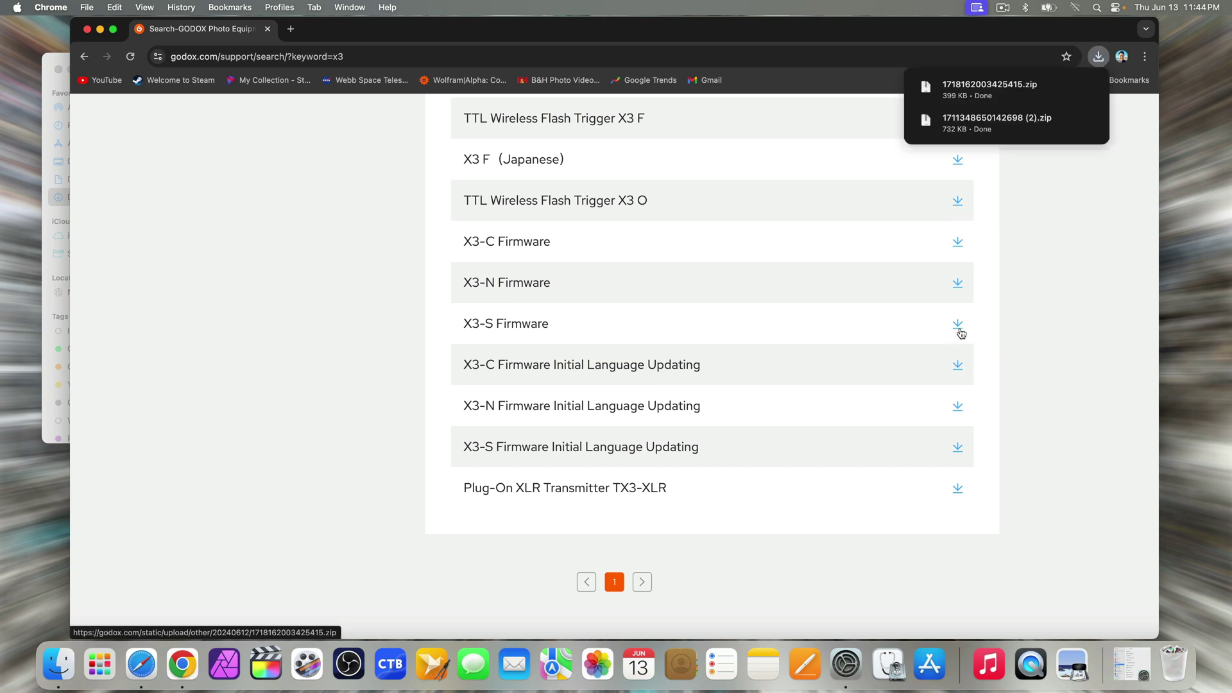
Extract the firmware archive 1718162003425415.zip in the Downloads folder and move both ZIP files to the Trash.
click(100, 30)
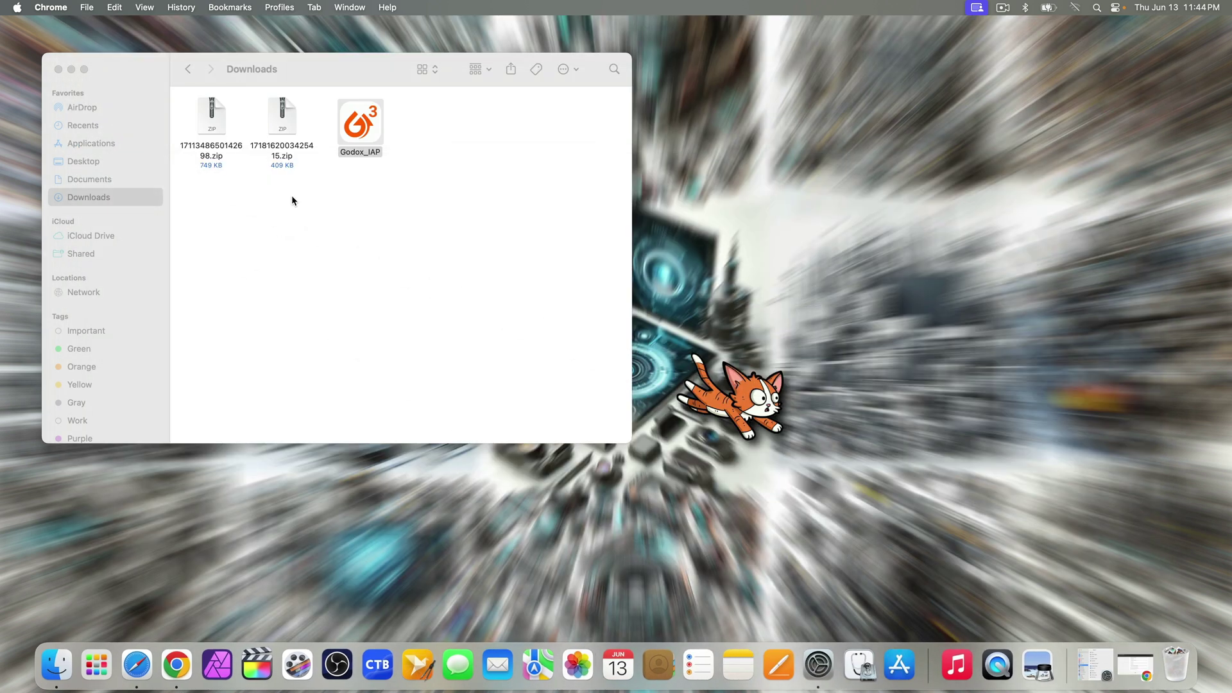
double_click(289, 155)
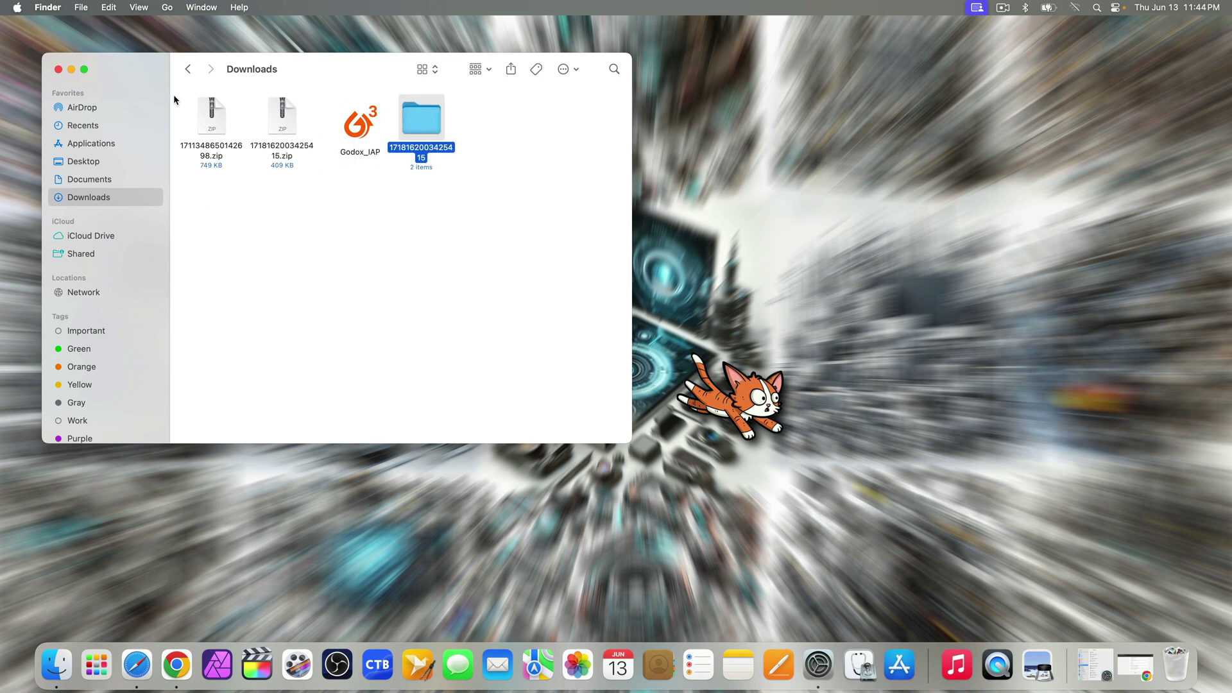
drag(186, 110, 290, 138)
right_click(281, 124)
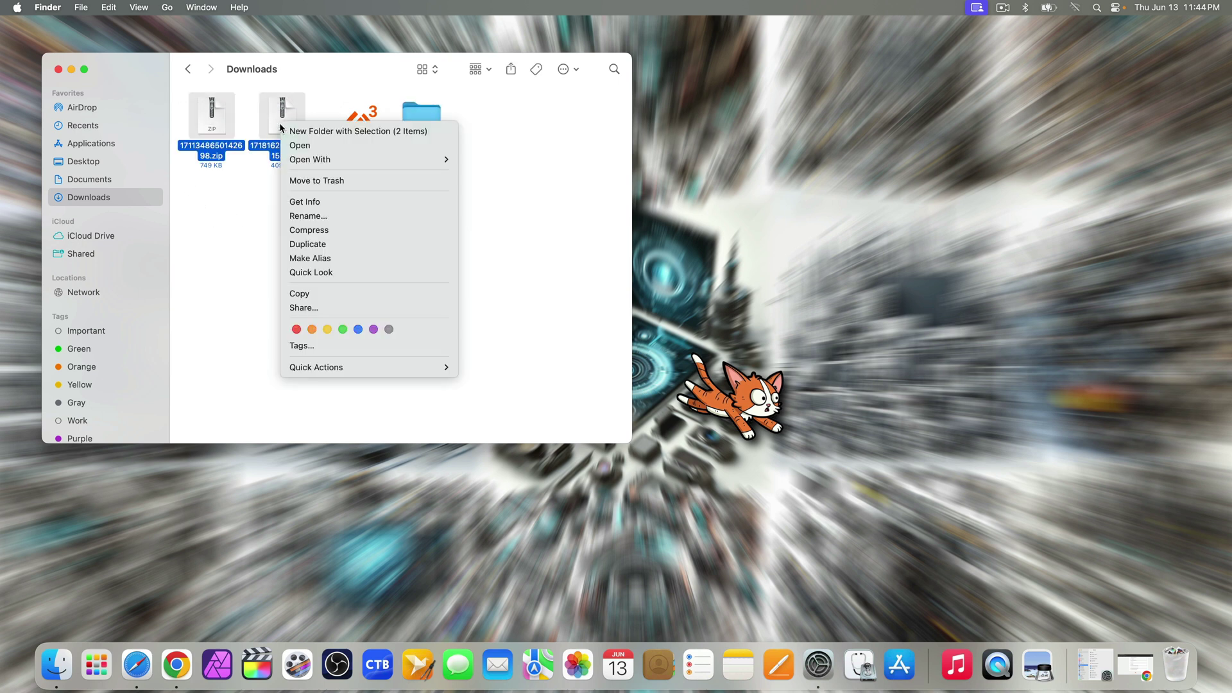
click(296, 182)
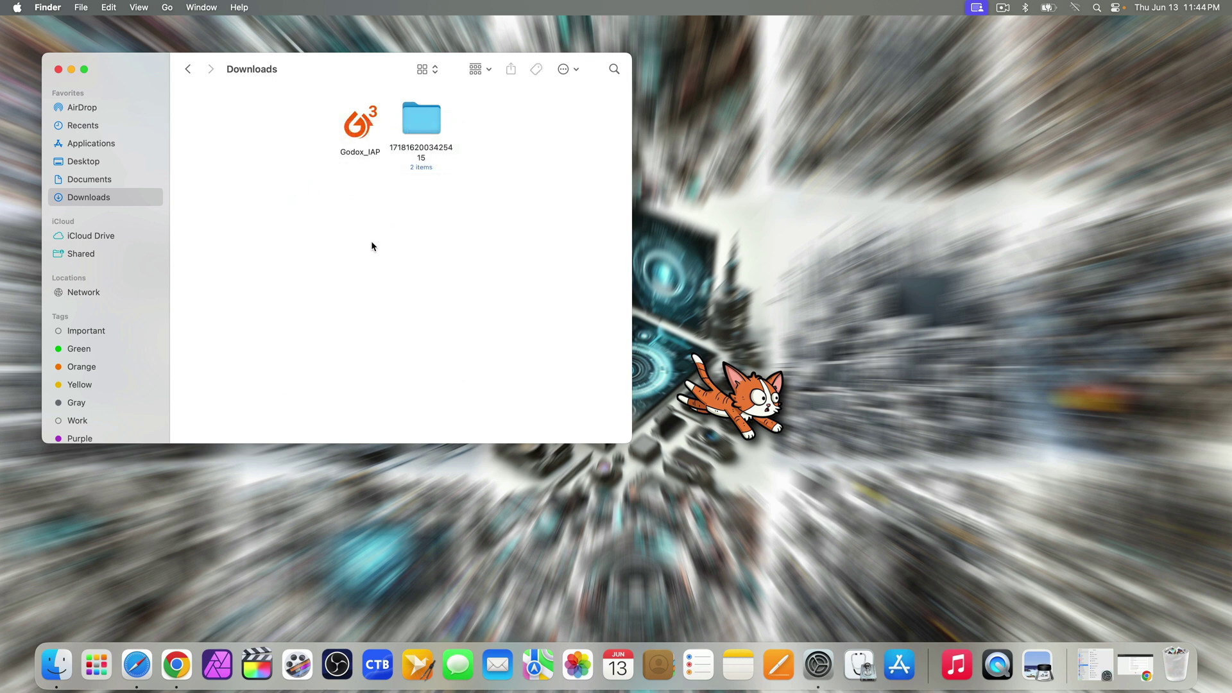
Try to launch Godox_IAP, then go to the Security section of Privacy & Security in System Settings.
double_click(364, 134)
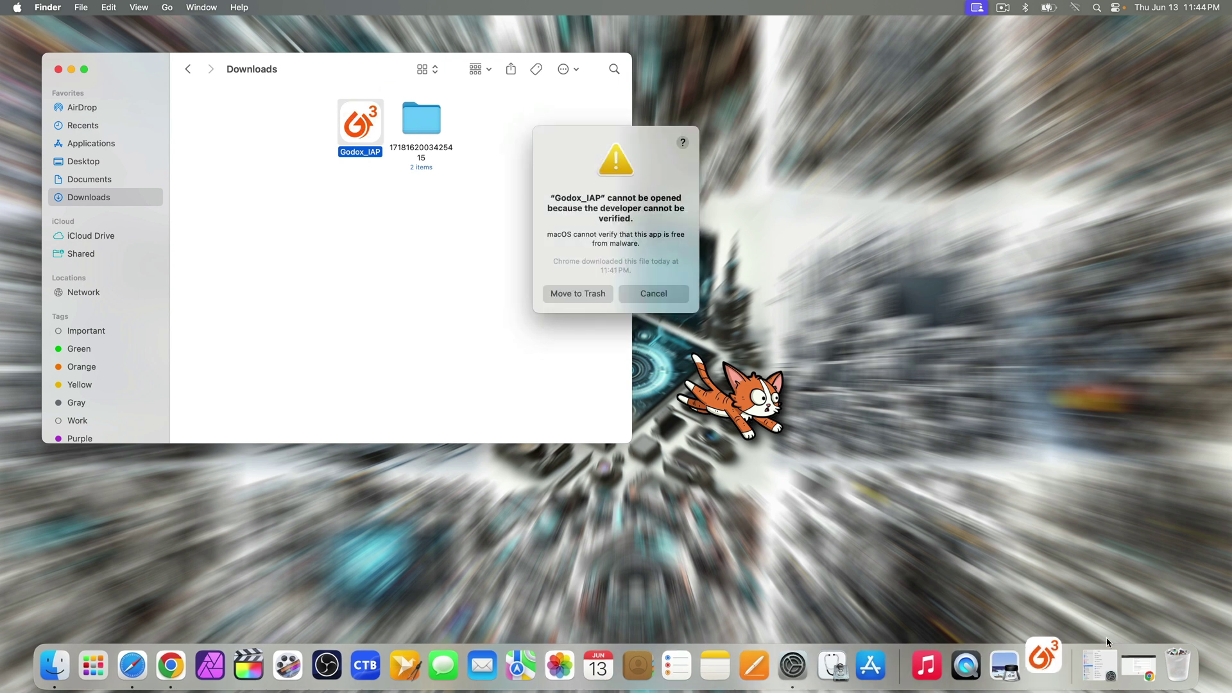
click(1104, 656)
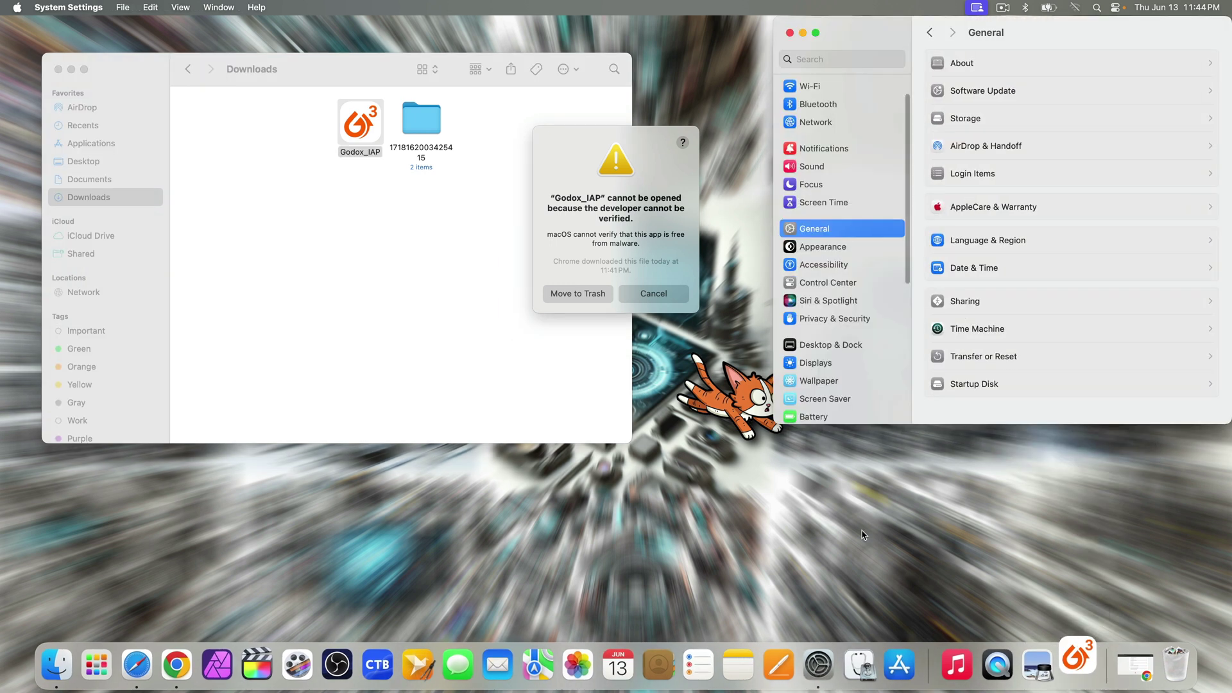
scroll(854, 363, down, 2)
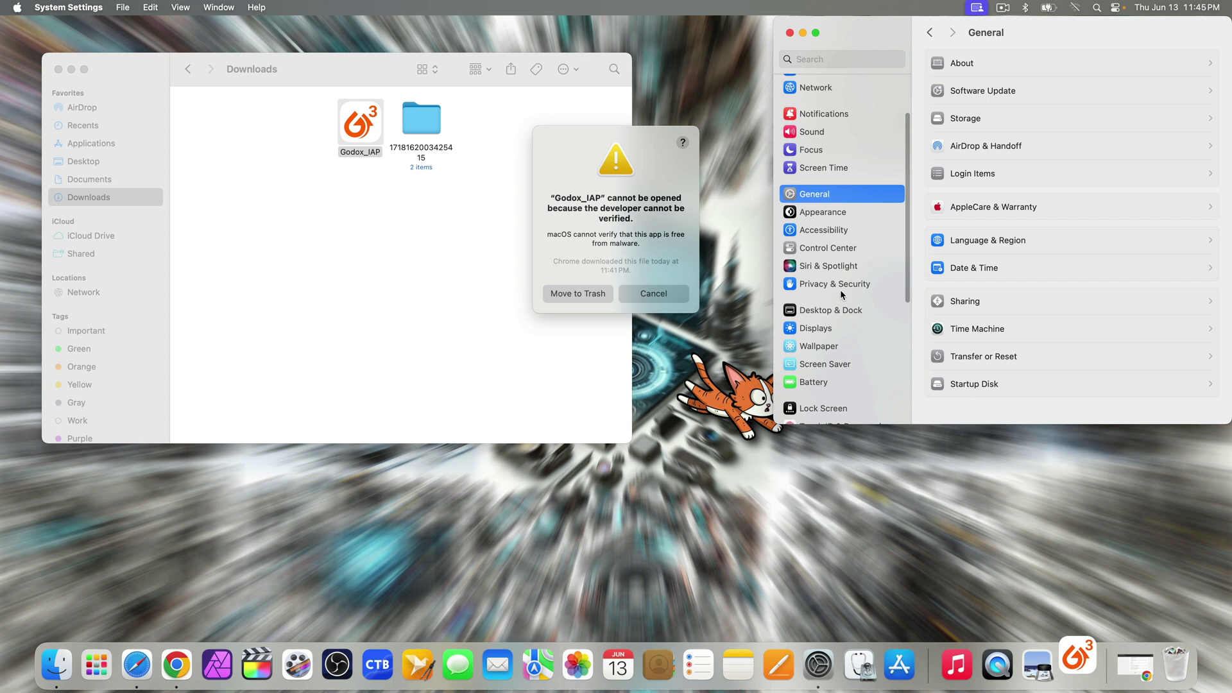
click(845, 288)
scroll(918, 287, down, 10)
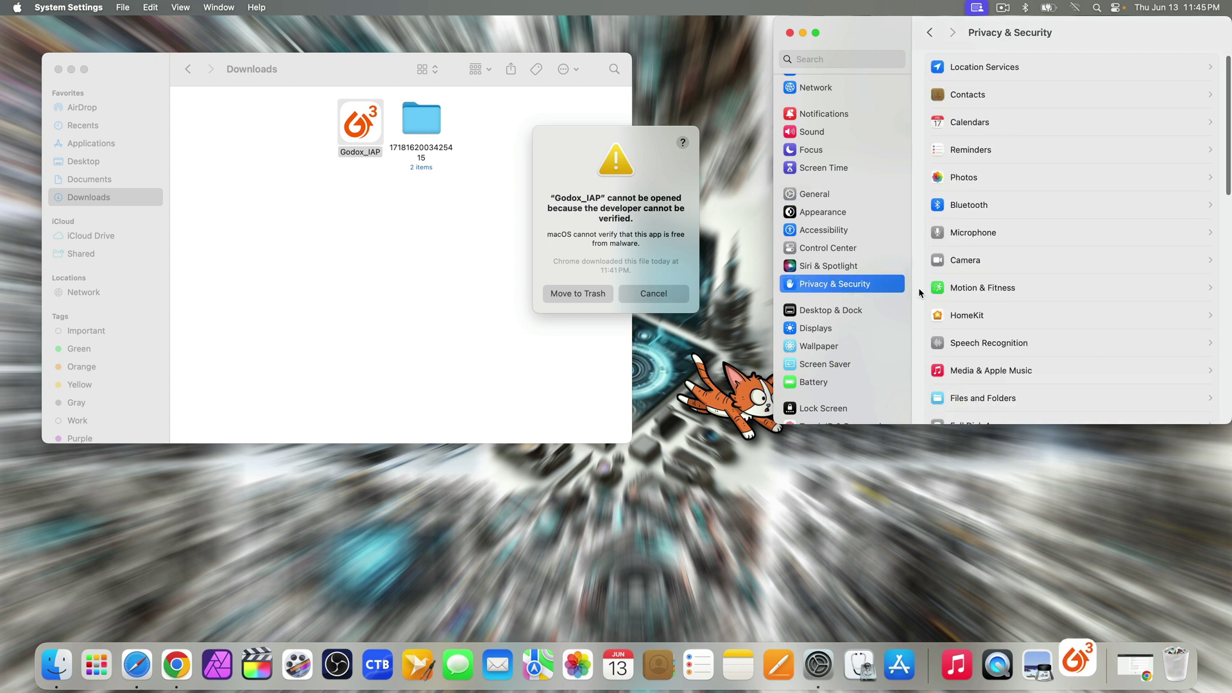
scroll(919, 287, down, 6)
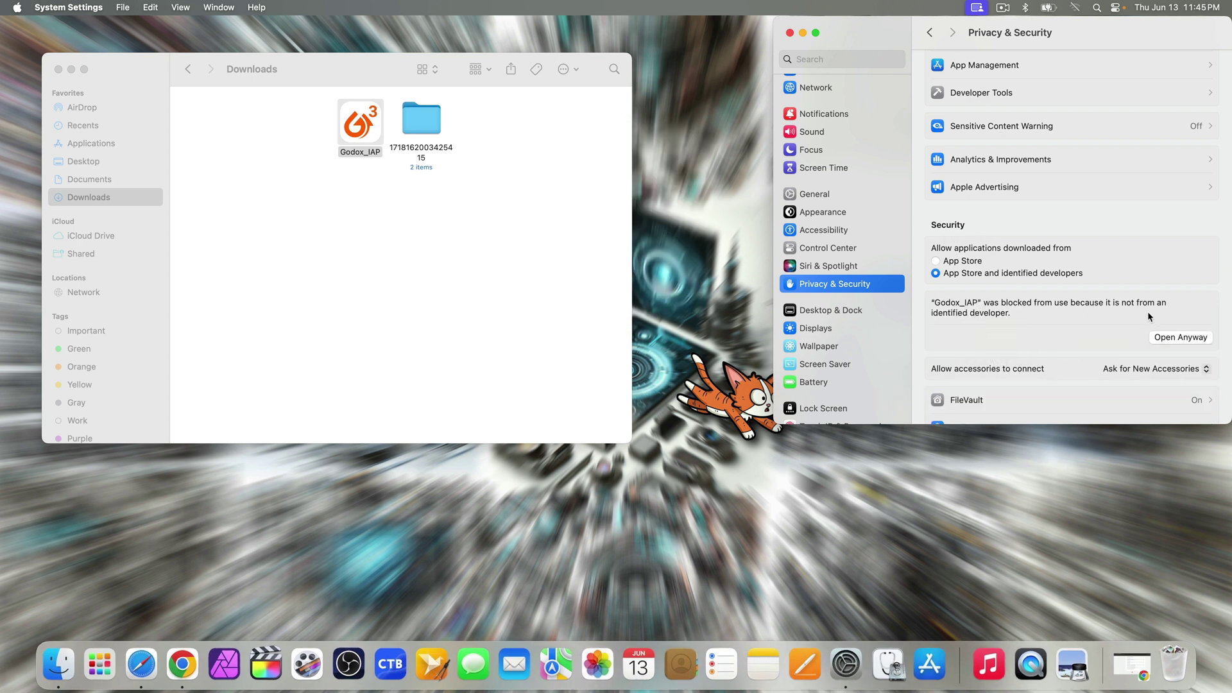
Allow the blocked Godox_IAP app to open anyway, authorise it with the account password and confirm opening it.
click(1173, 340)
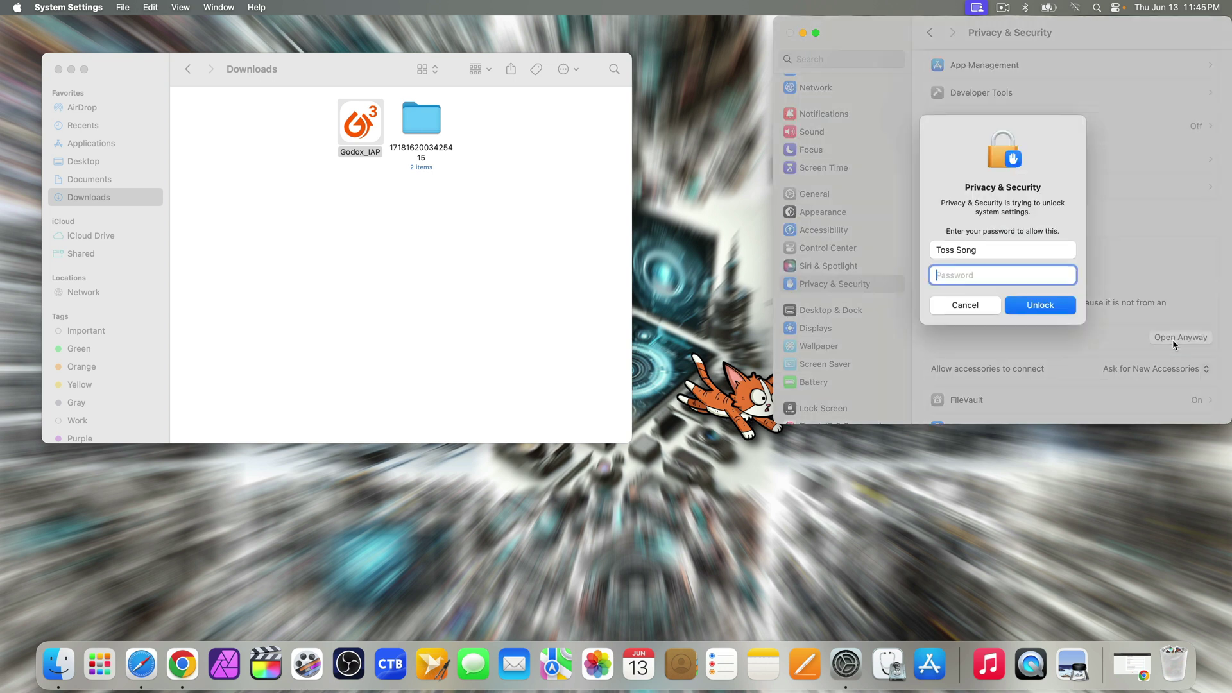
text(••••••••••)
key(Return)
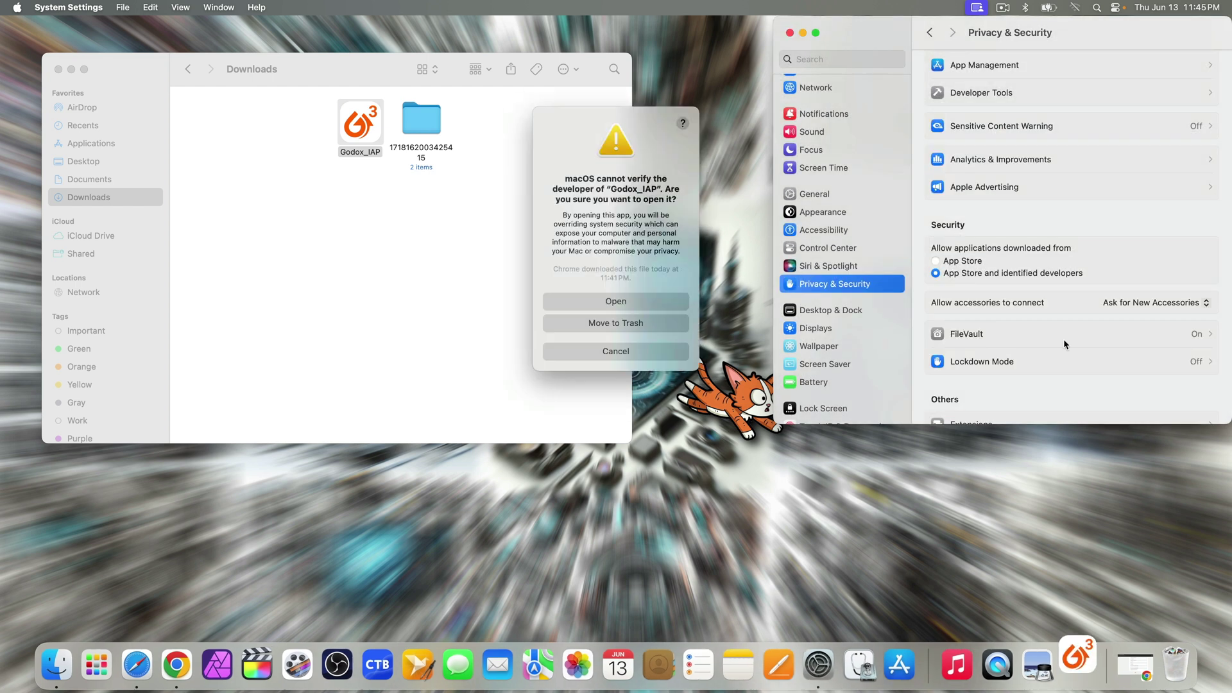
click(615, 304)
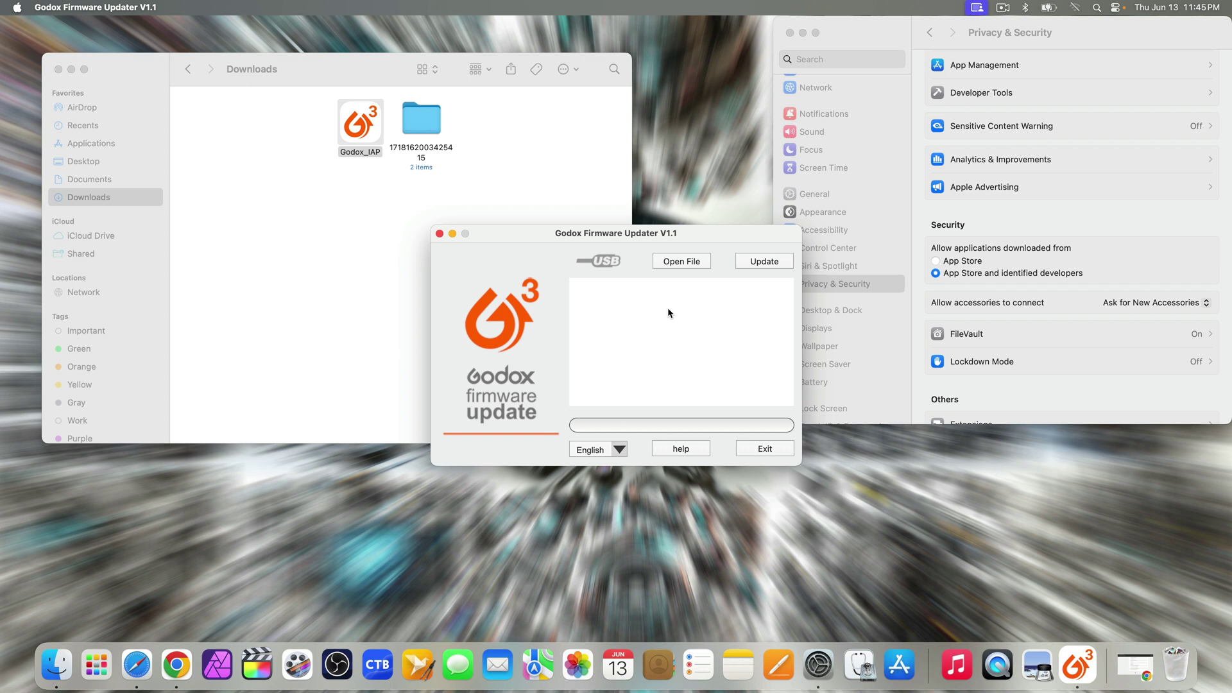
Load the X3_S_v1.13_0.60.bin firmware file in the updater and try to update the connected device.
click(680, 261)
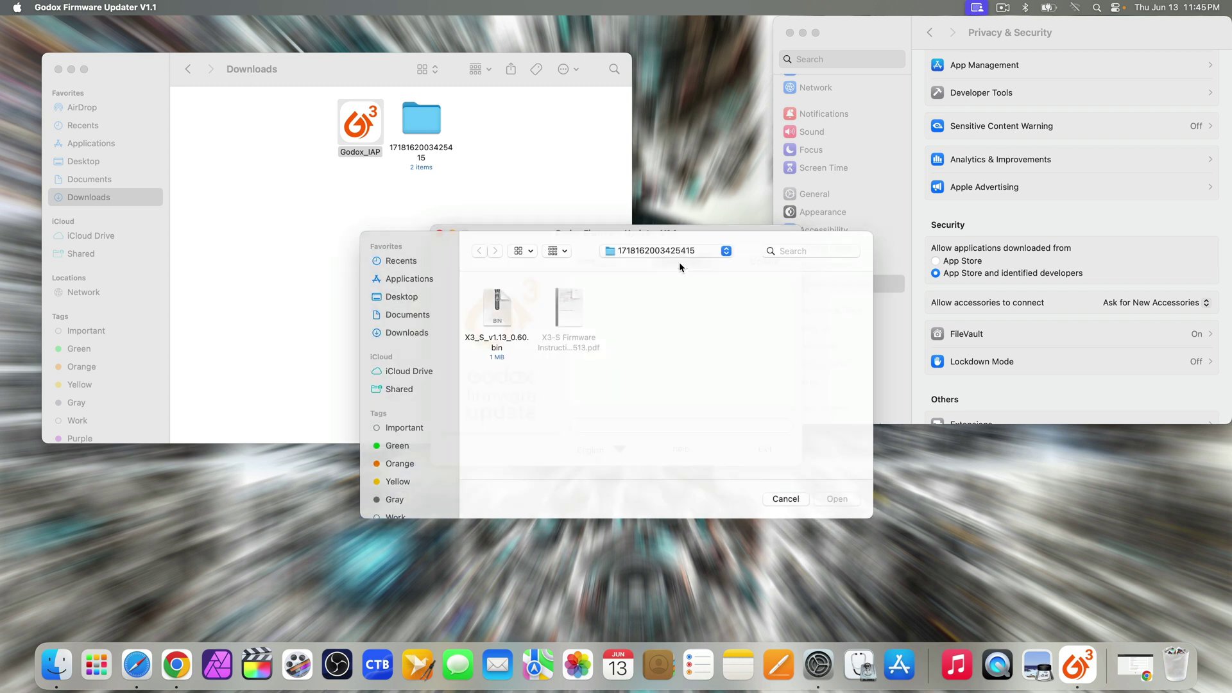
double_click(498, 321)
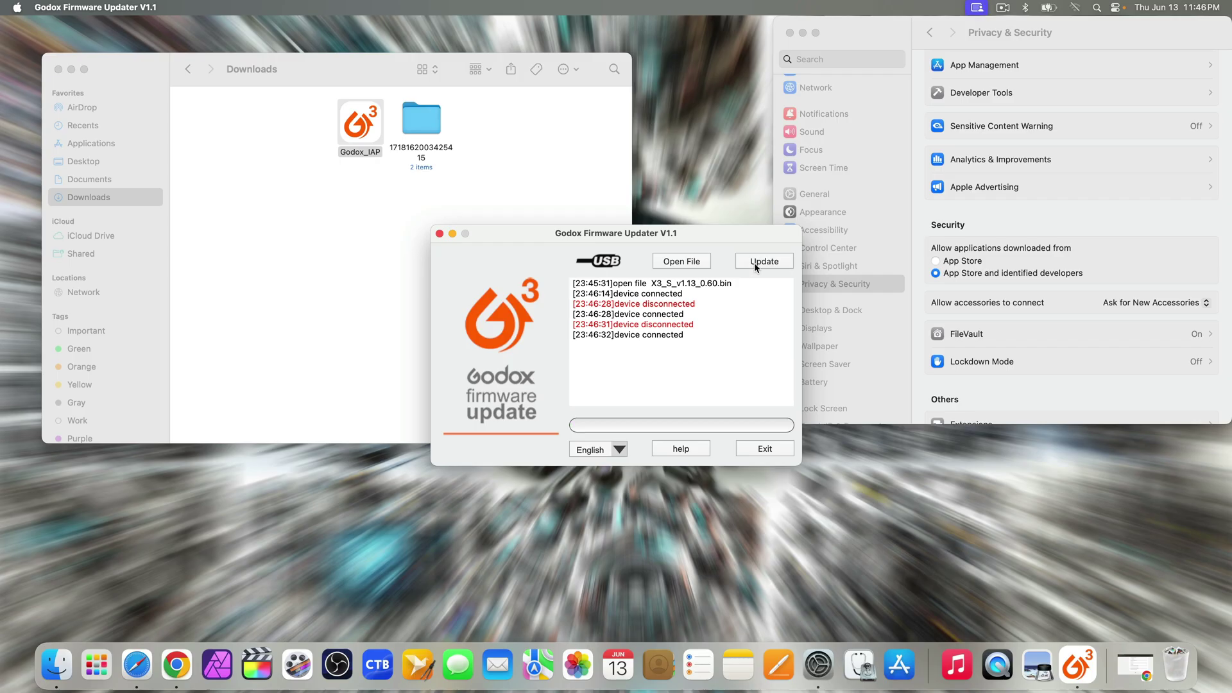
click(753, 263)
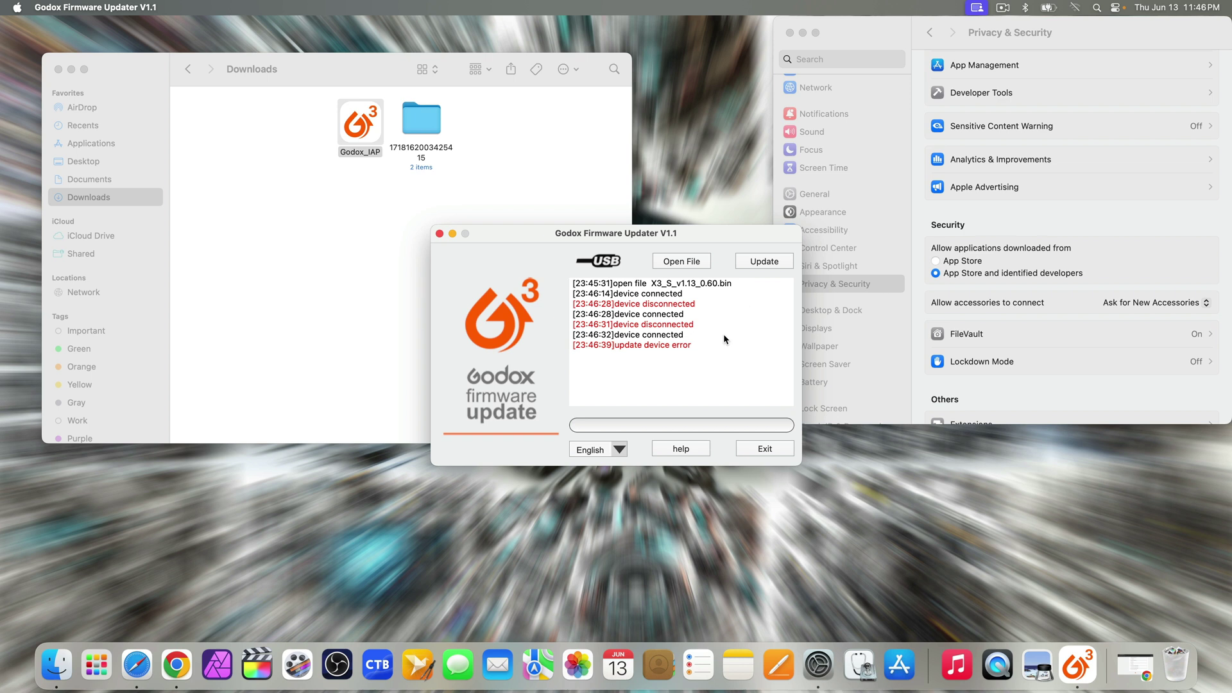